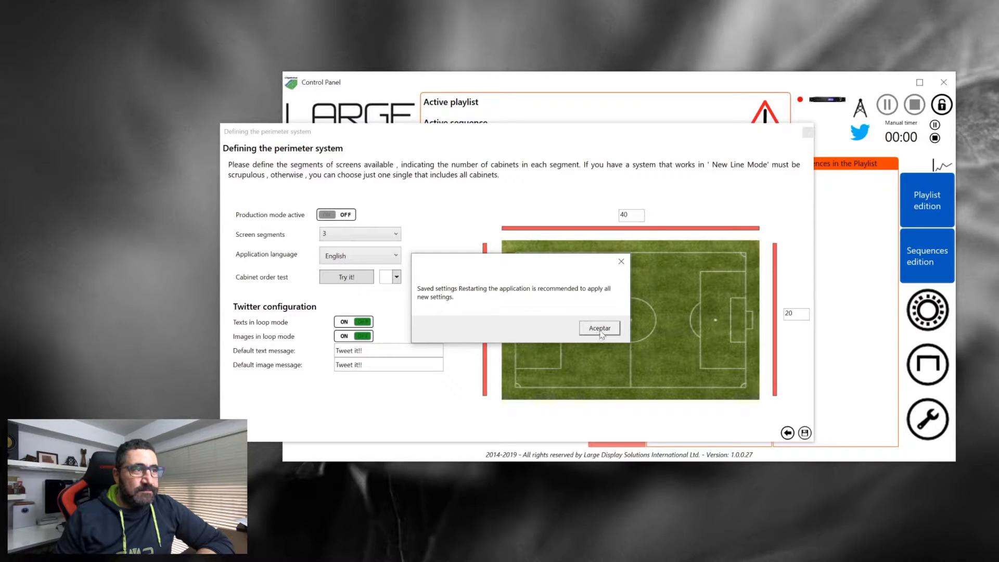
Step: Run the cabinet order test from the perimeter system settings, moving the settings window aside, and close the settings with the save notice accepted
left_click(599, 329)
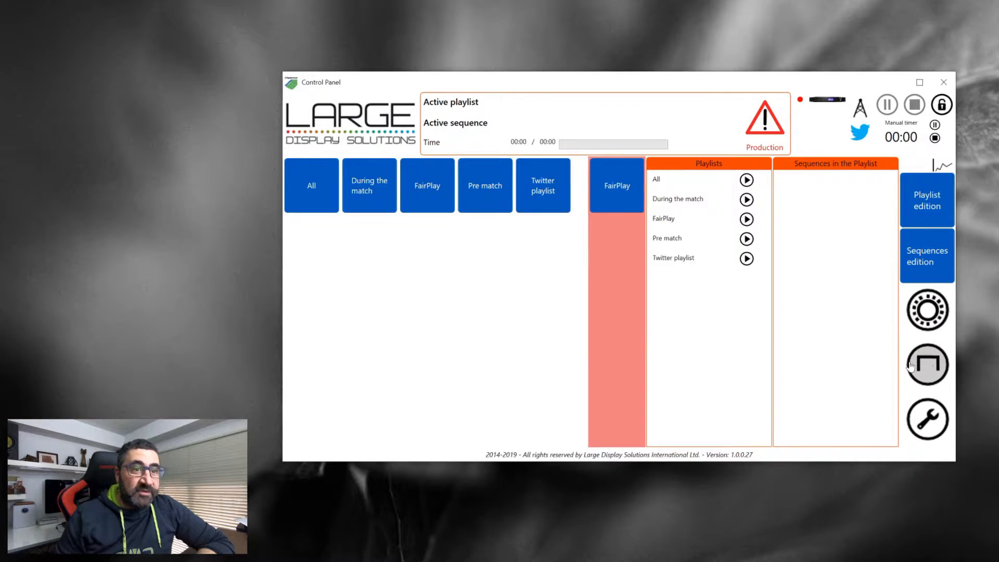
left_click(928, 364)
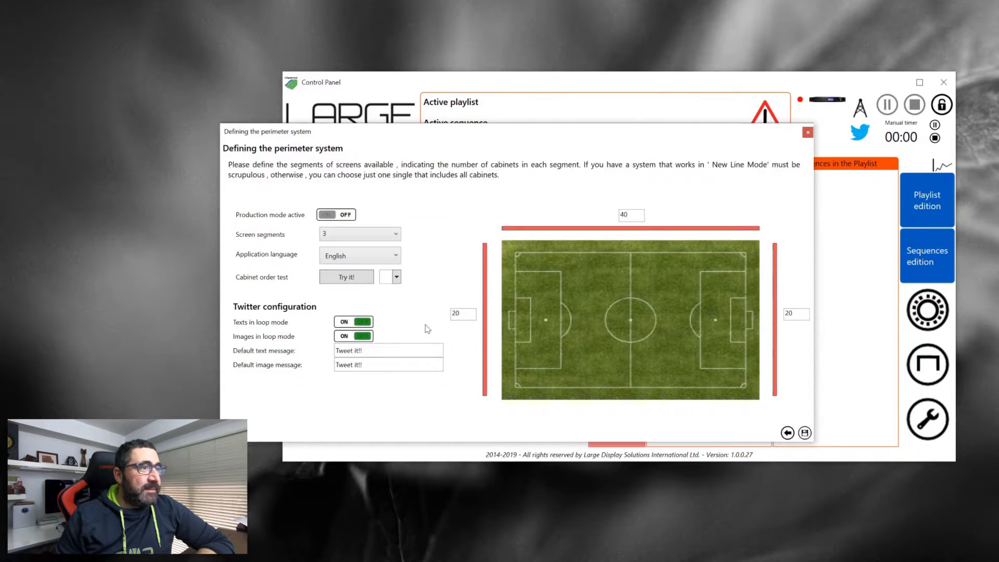
left_click(354, 277)
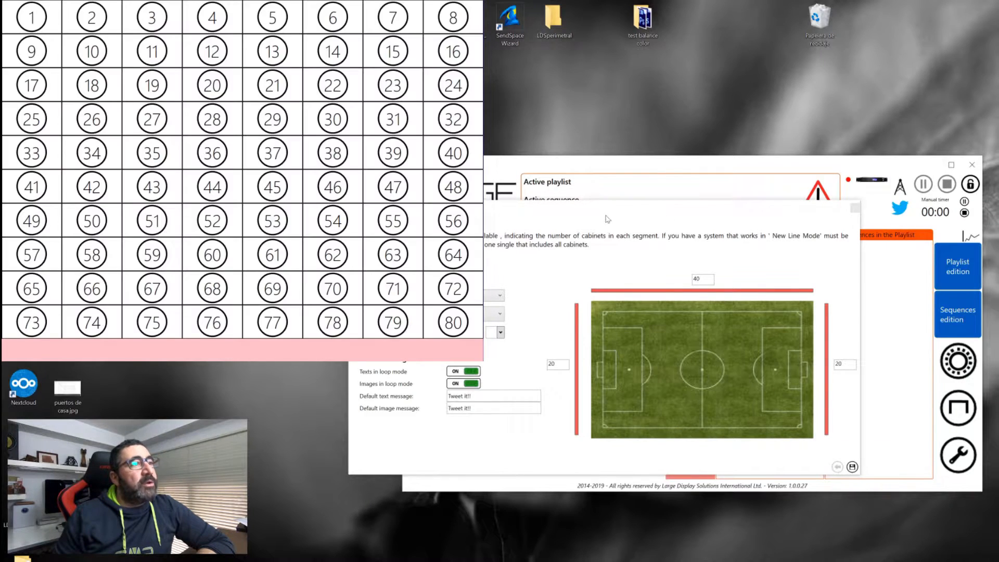
left_click_drag(608, 208, 799, 215)
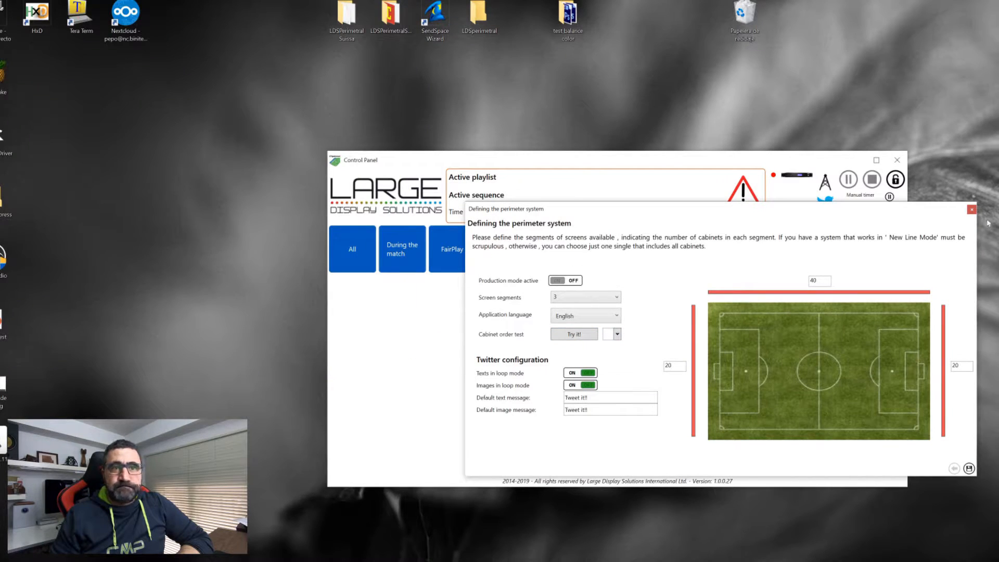
left_click(972, 210)
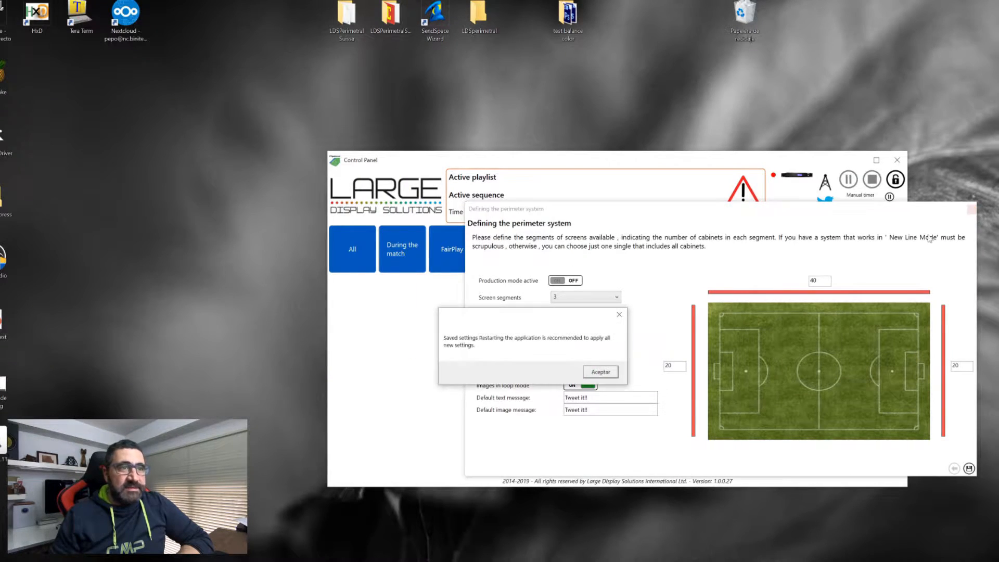
left_click(601, 372)
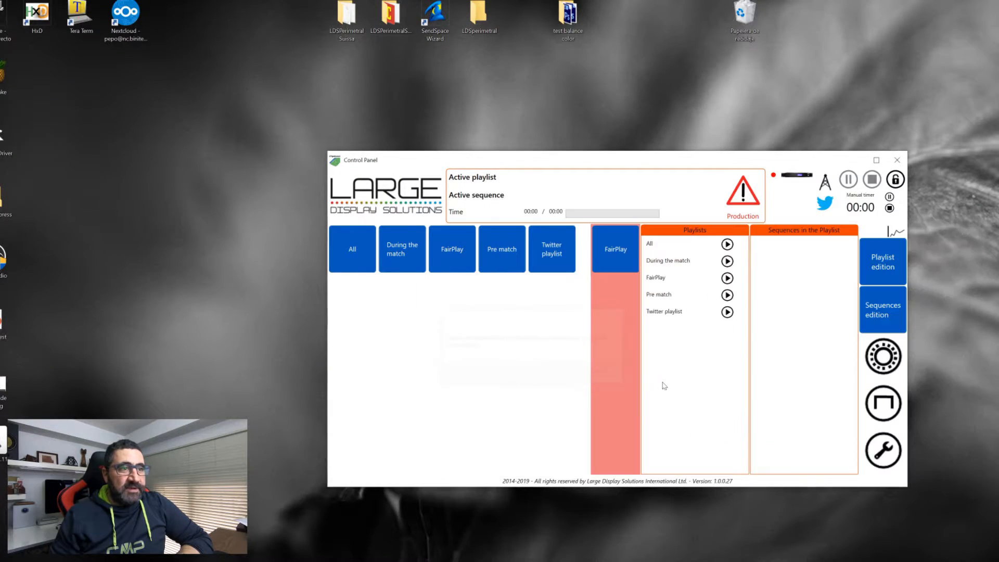
Step: Open the sequence editor and create a new sequence named "Course sequence 1"
left_click(891, 319)
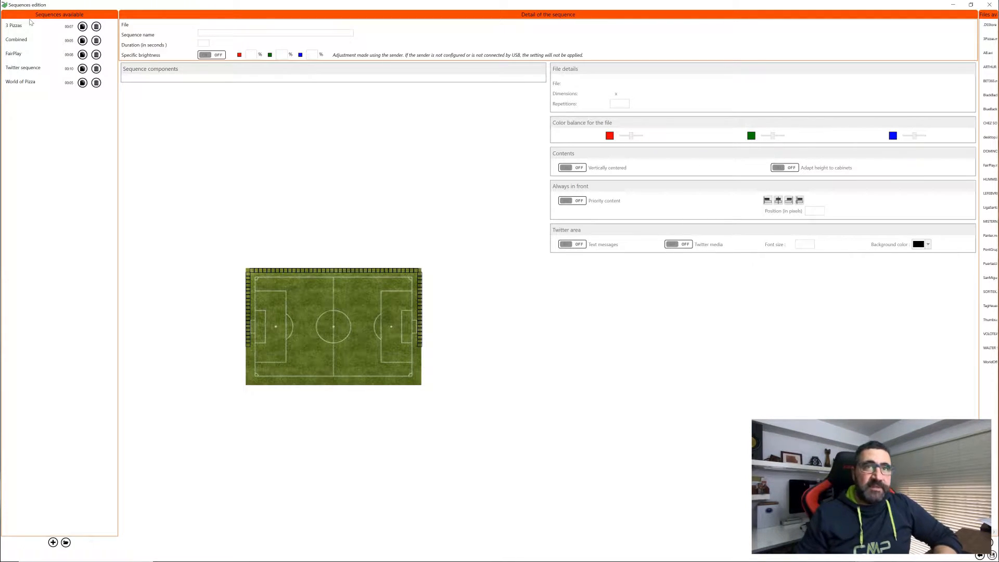
mouse_move(985, 48)
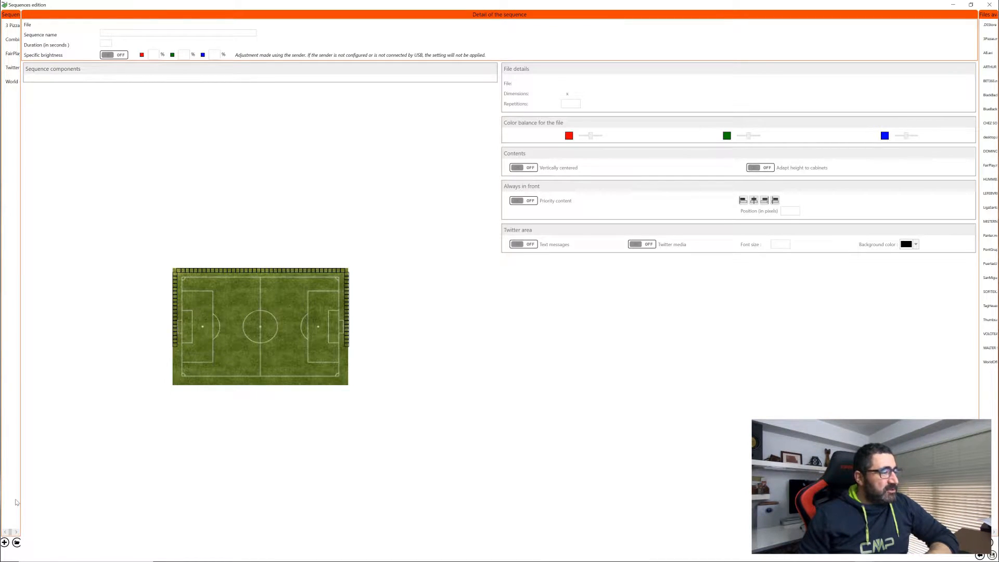
mouse_move(19, 504)
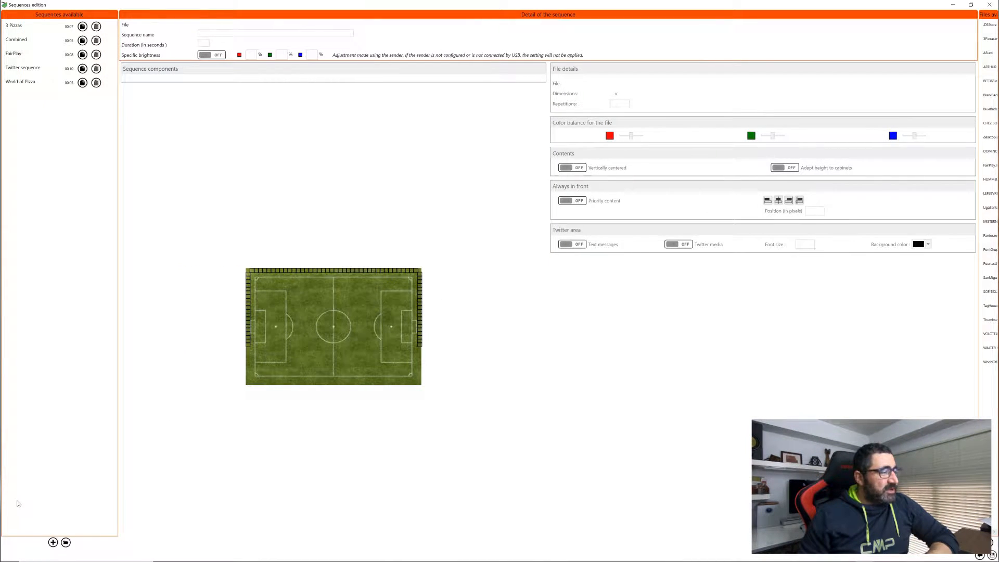
left_click(53, 543)
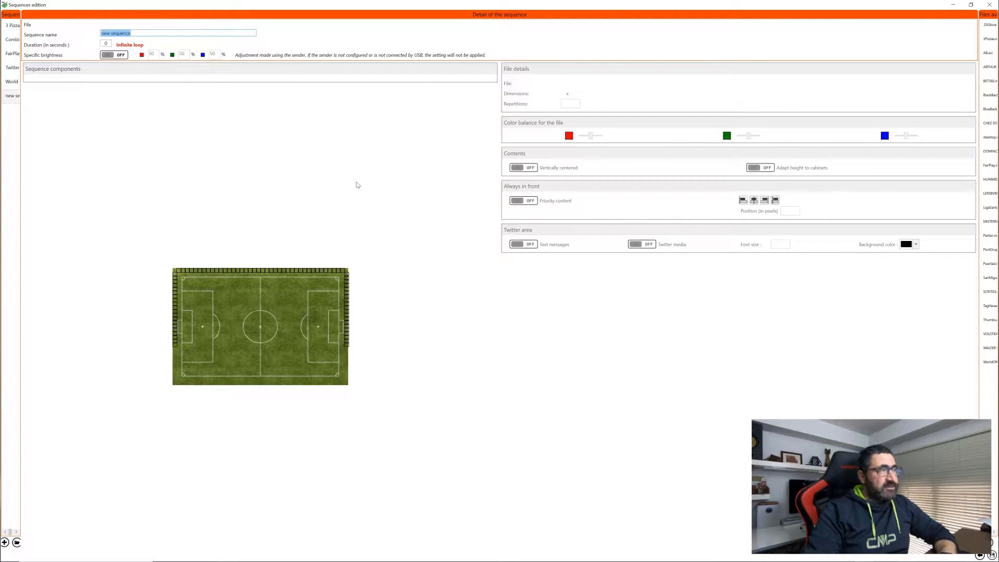
type("Cou")
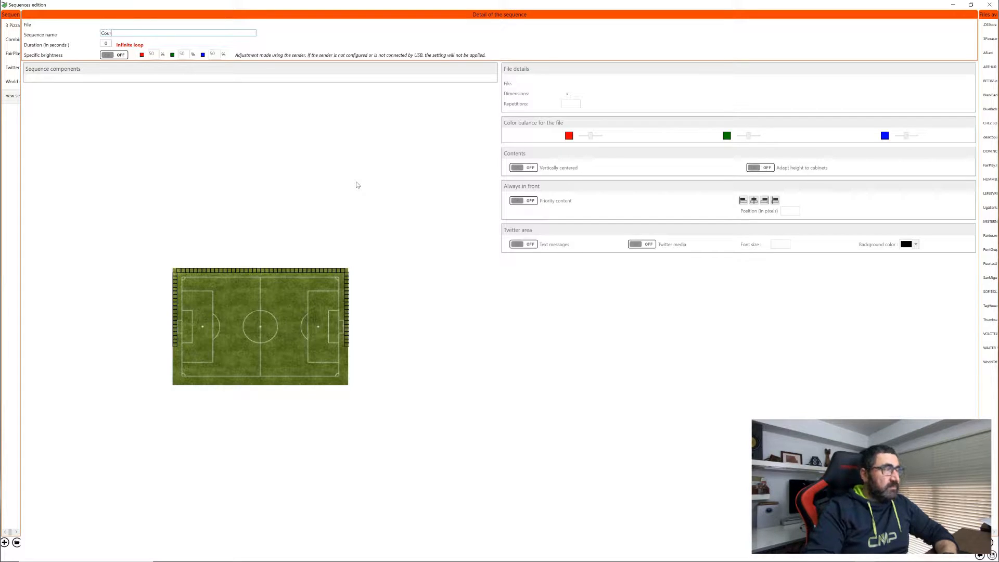
type("rse sequence")
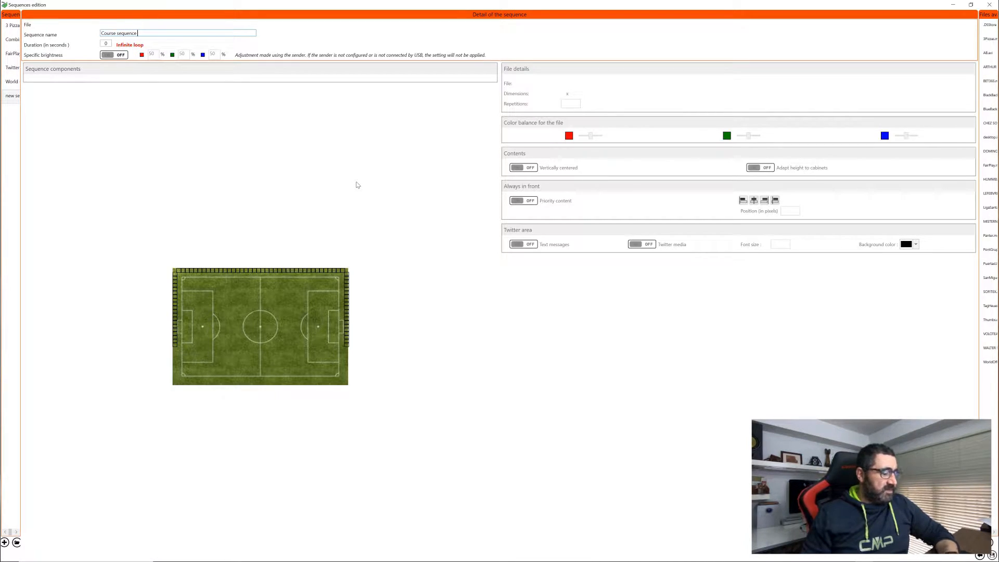
type(" 1")
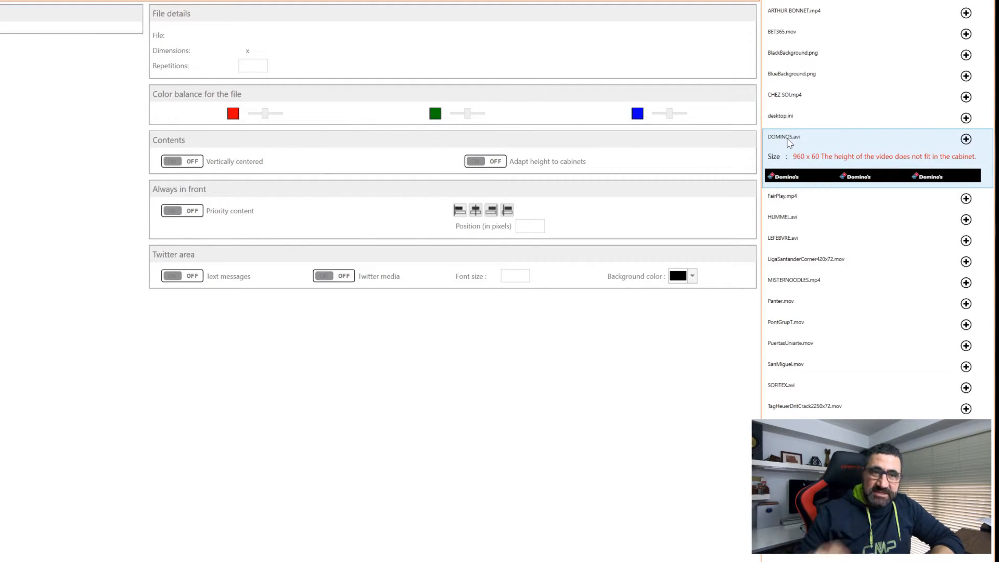
Step: Add TagHeuerDntCrack2250x72.mov from the available files to the sequence, proceeding despite its width not fitting the cabinets exactly
mouse_move(791, 201)
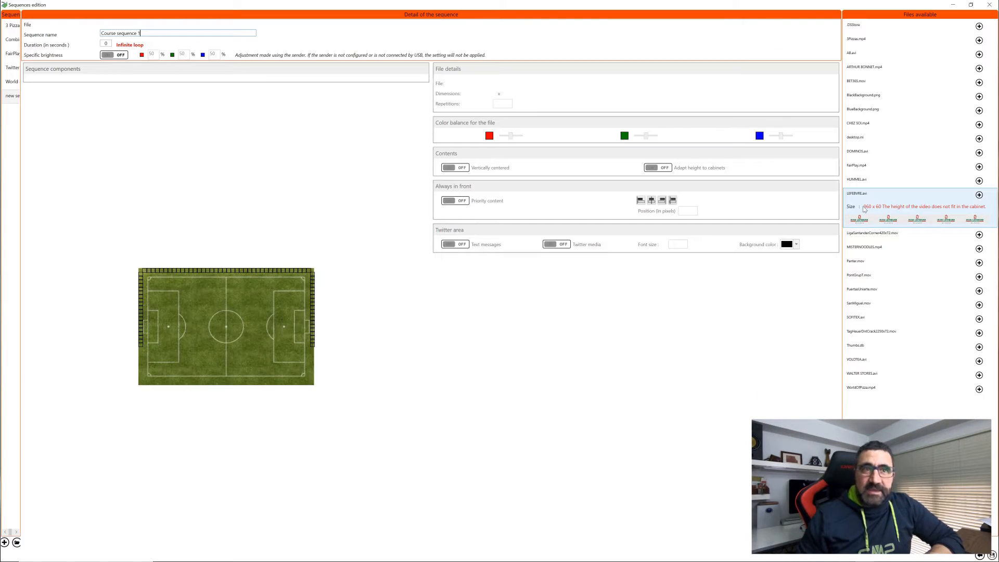
mouse_move(787, 275)
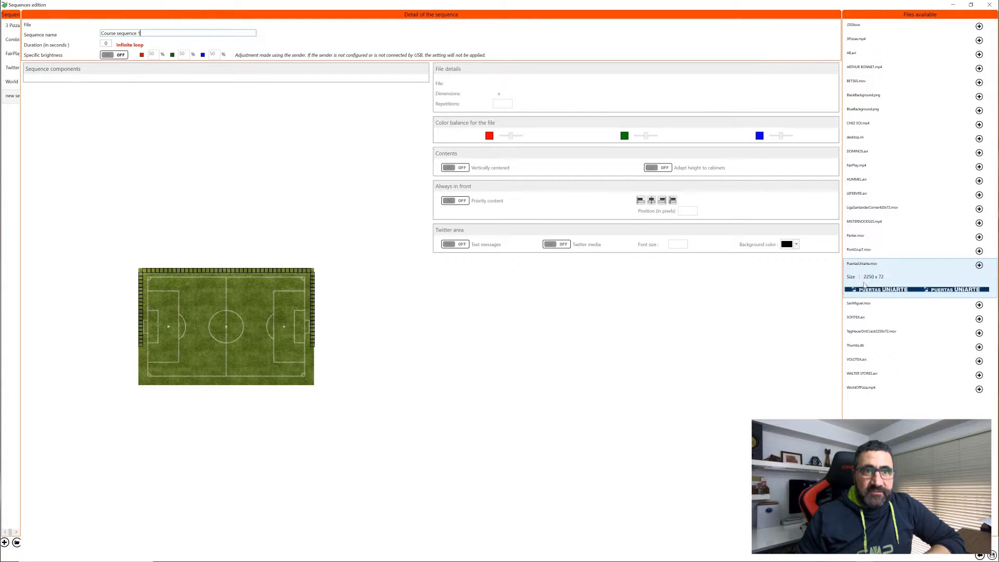
mouse_move(865, 316)
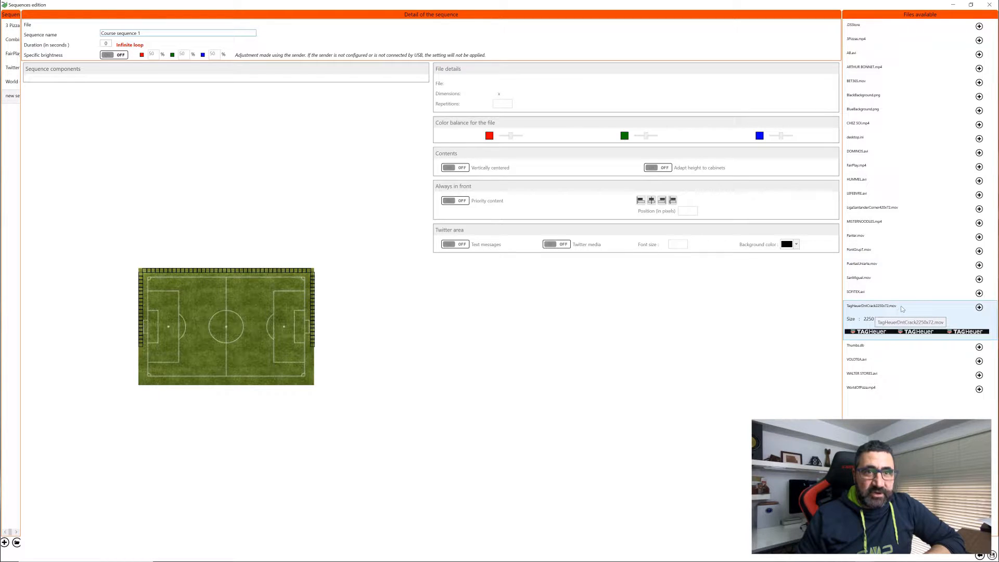
left_click(979, 309)
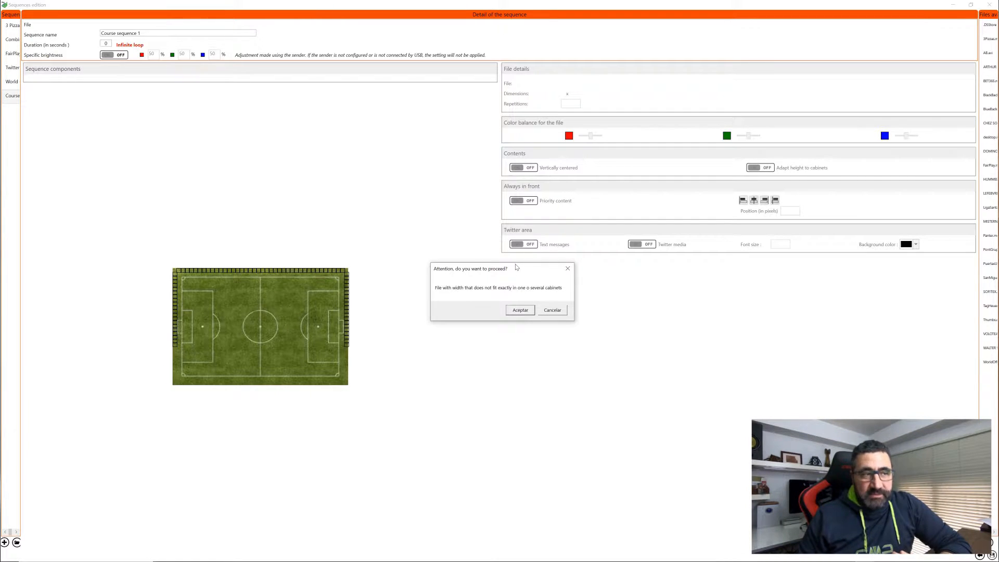
left_click(520, 311)
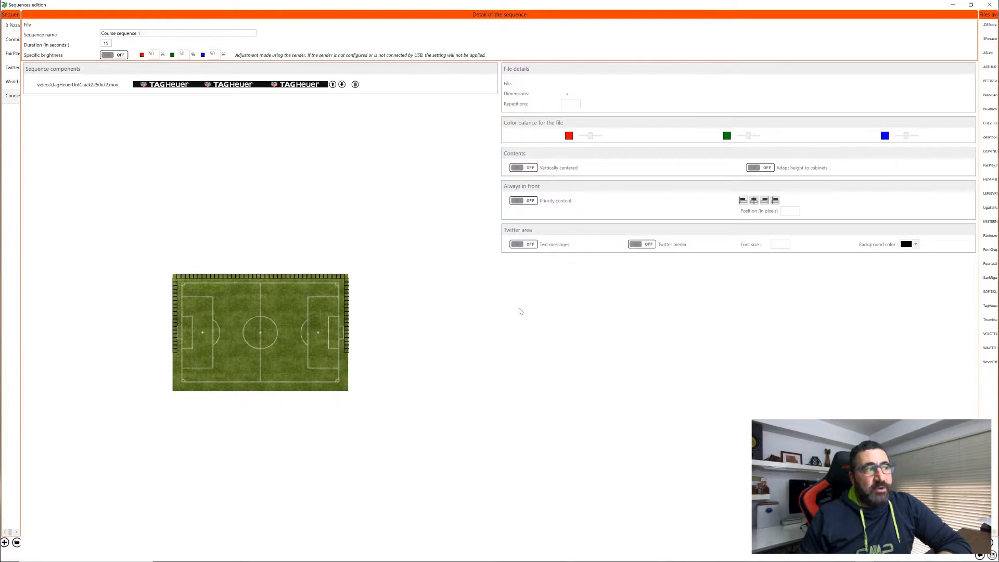
Step: Set the repetitions of TagHeuerDntCrack2250x72.mov to 6 so the video fills all the perimeter cabinets
left_click(68, 86)
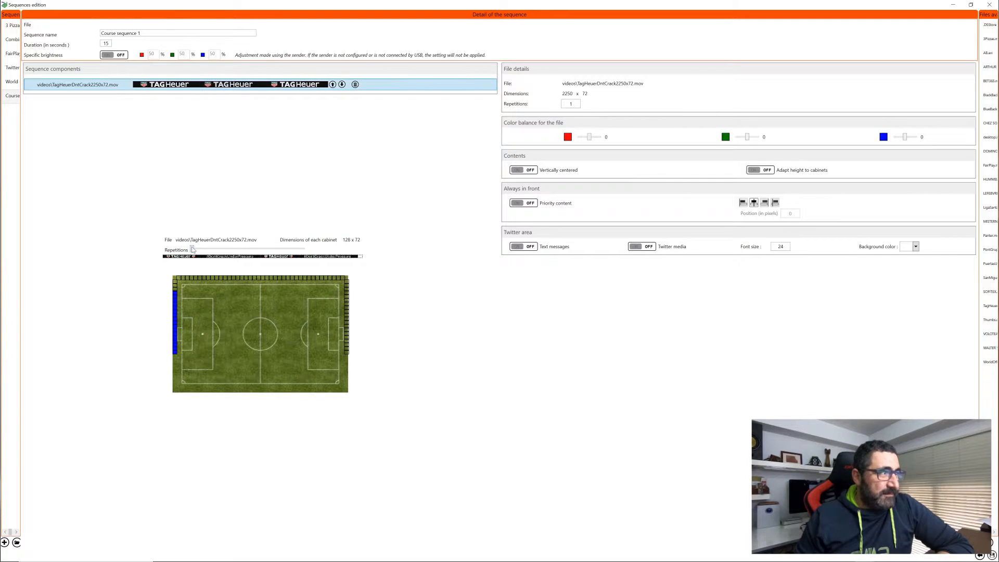
left_click(192, 250)
left_click_drag(192, 250, 199, 250)
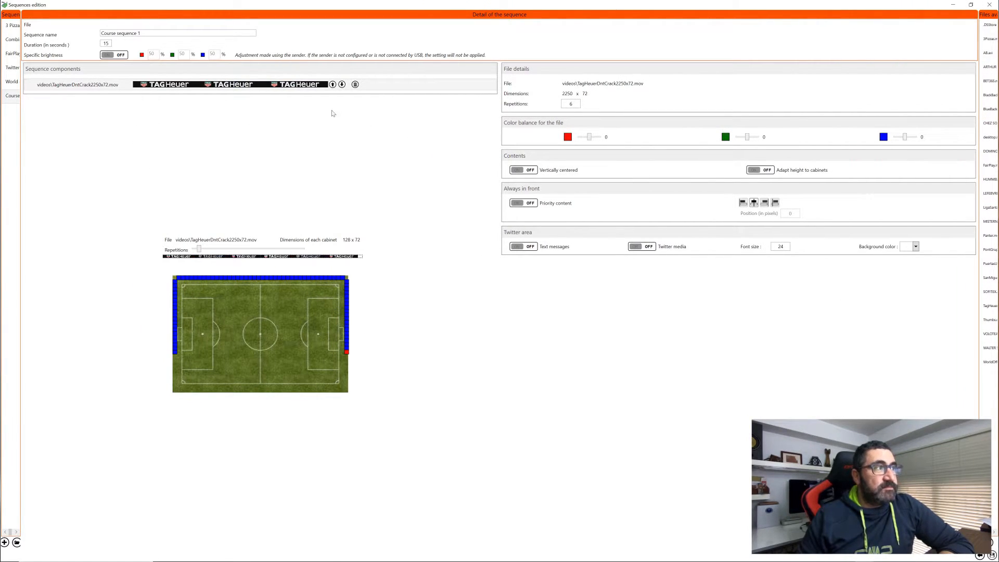
Step: Add PuertasUniarte.mov to the sequence despite its inexact width, and select it to see which cabinets it occupies
mouse_move(987, 177)
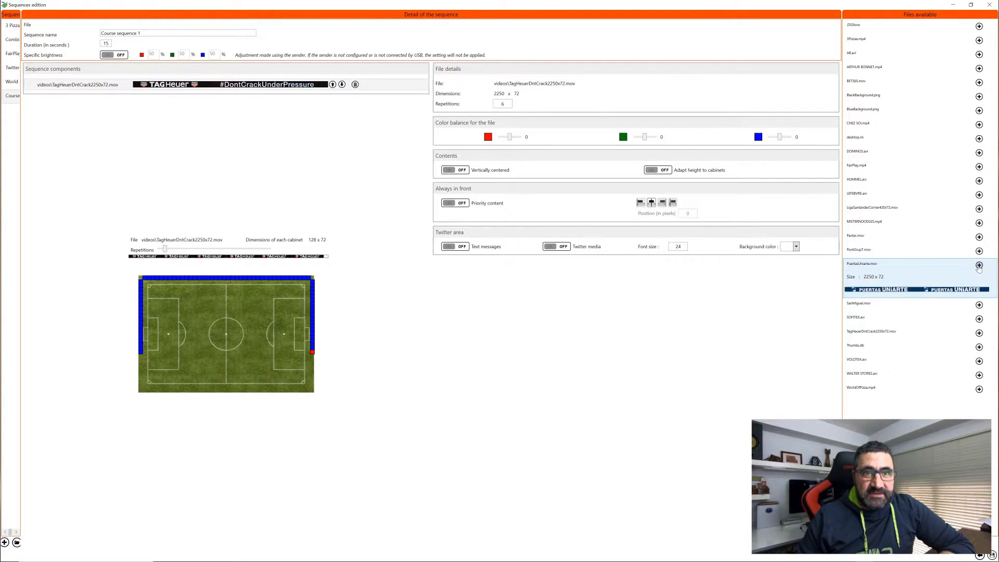
left_click(979, 266)
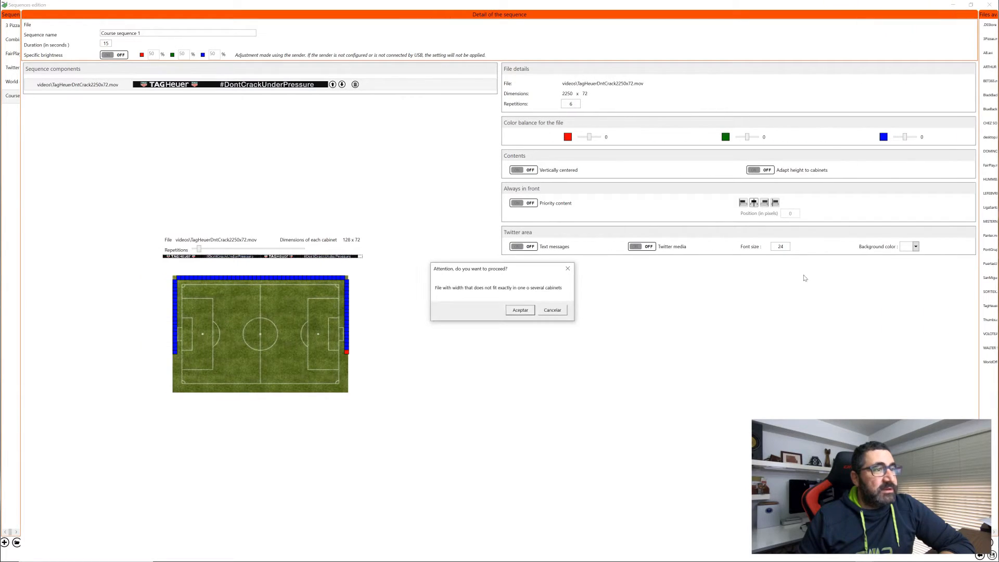
left_click(520, 311)
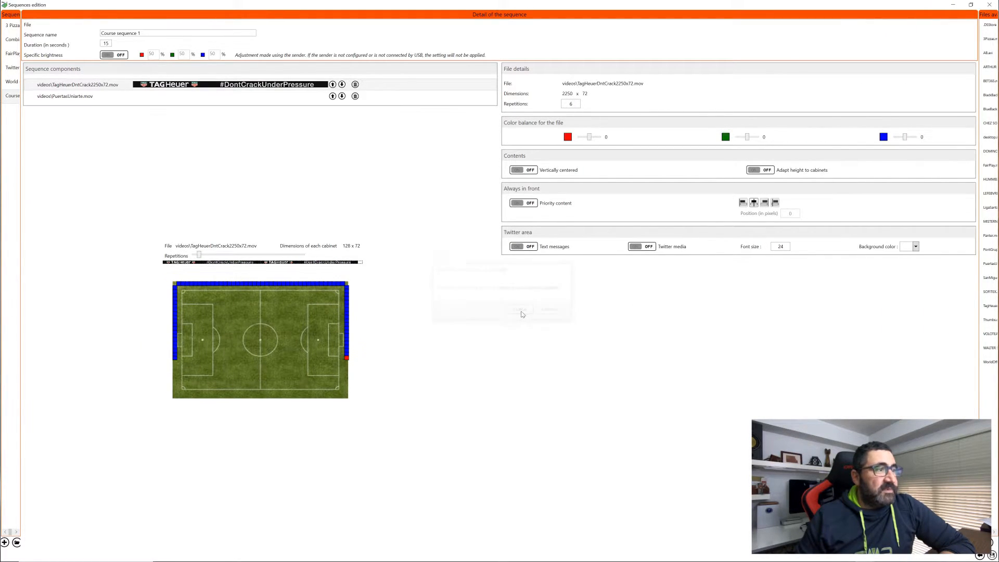
left_click(95, 99)
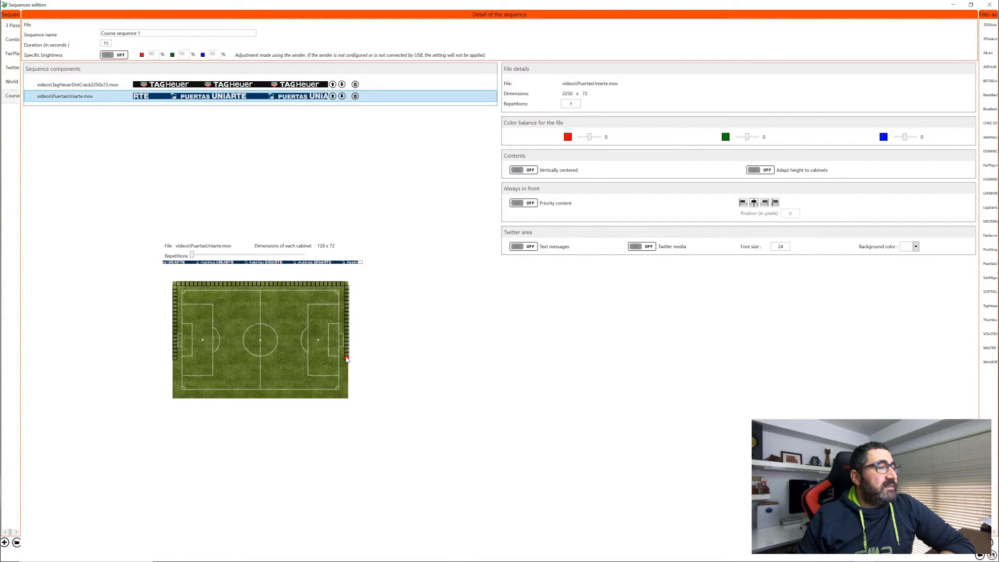
Step: Share the perimeter between the two videos: set TagHeuerDntCrack2250x72.mov to 2 repetitions and PuertasUniarte.mov to 3
left_click(118, 86)
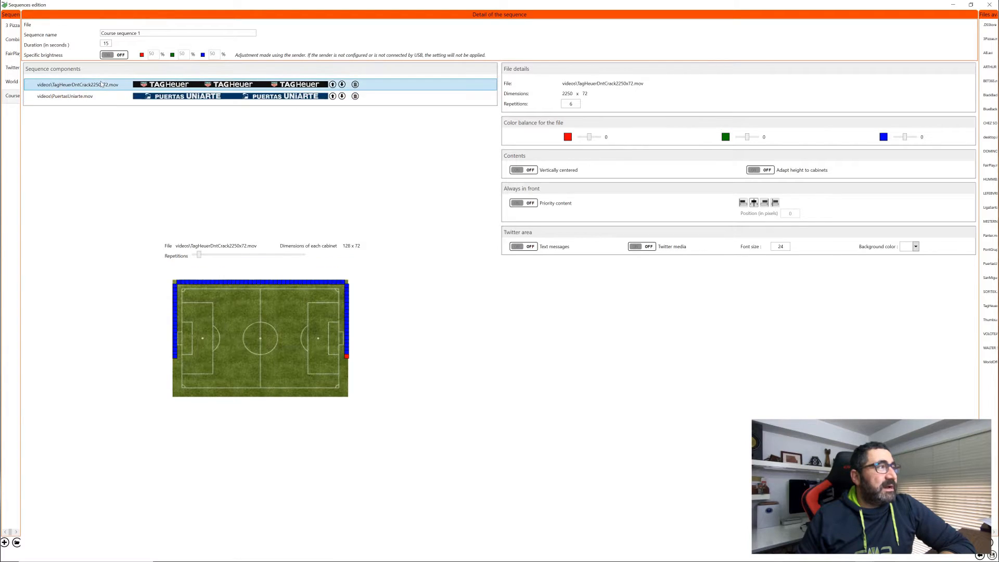
left_click_drag(199, 256, 193, 255)
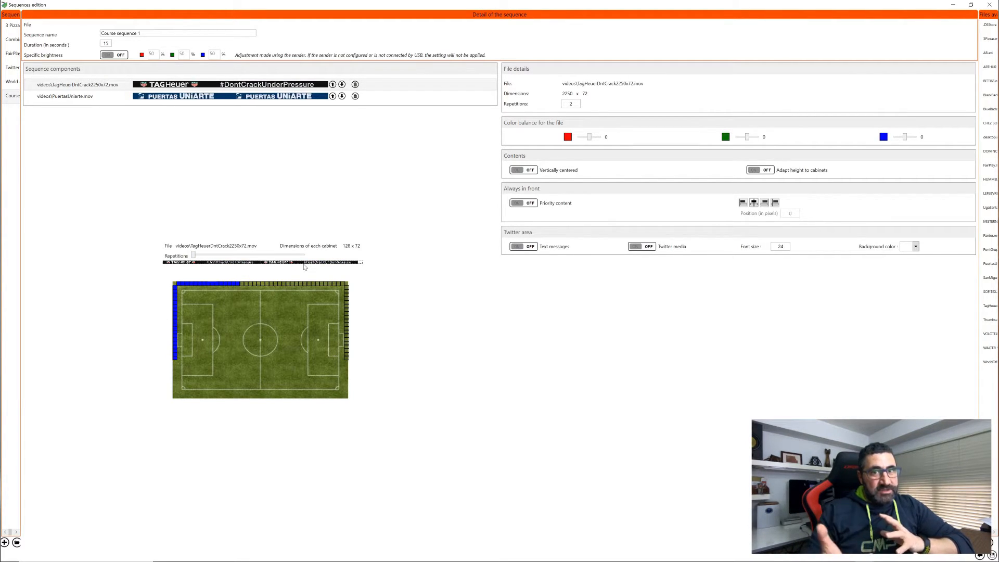
left_click(110, 96)
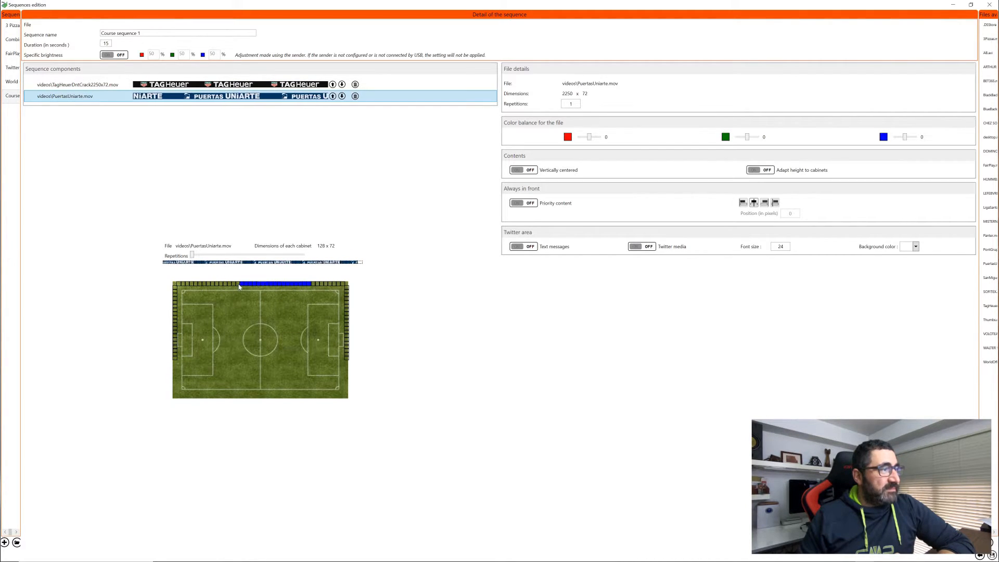
left_click(195, 255)
left_click(195, 255)
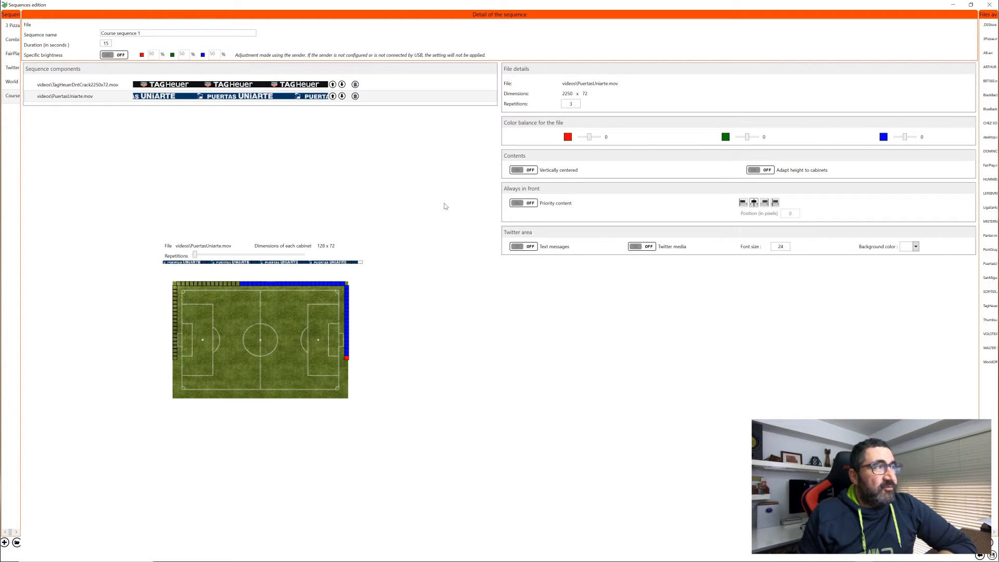
Step: Remove PuertasUniarte.mov from the sequence components
left_click(356, 96)
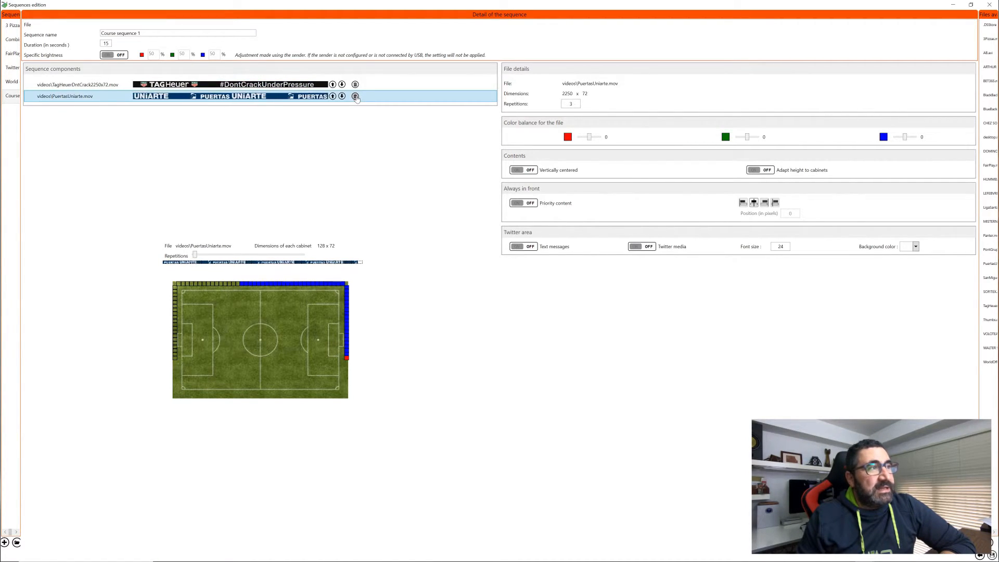
left_click(356, 96)
left_click(517, 310)
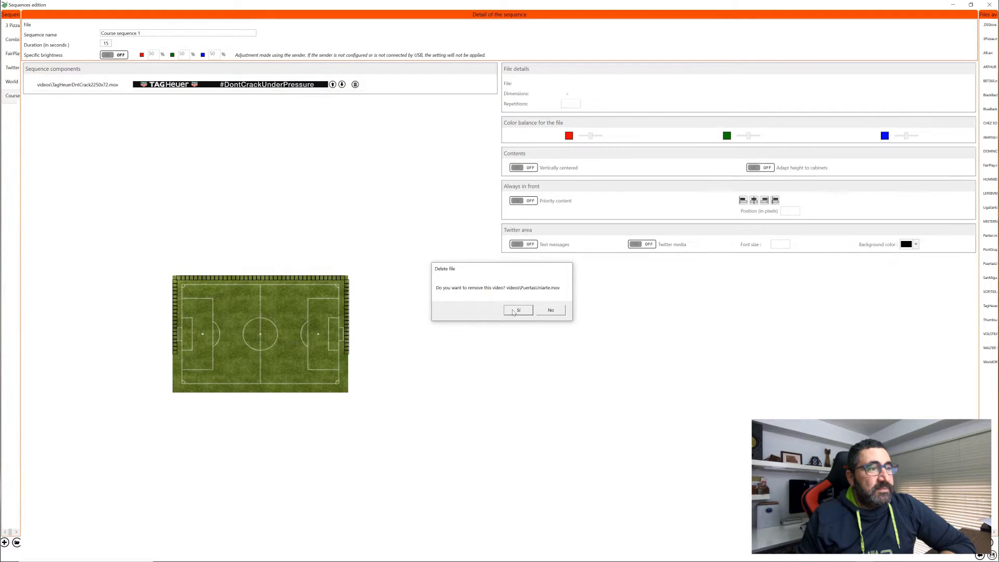
Step: Set the repetitions of TagHeuerDntCrack2250x72.mov to 5, leaving the sequence's specific brightness off
left_click(106, 89)
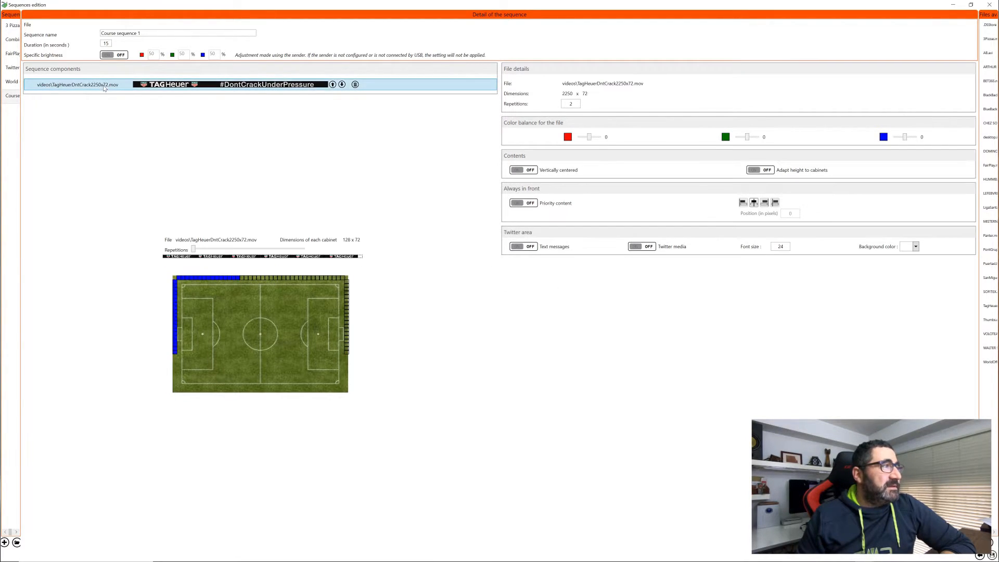
left_click_drag(194, 247, 198, 249)
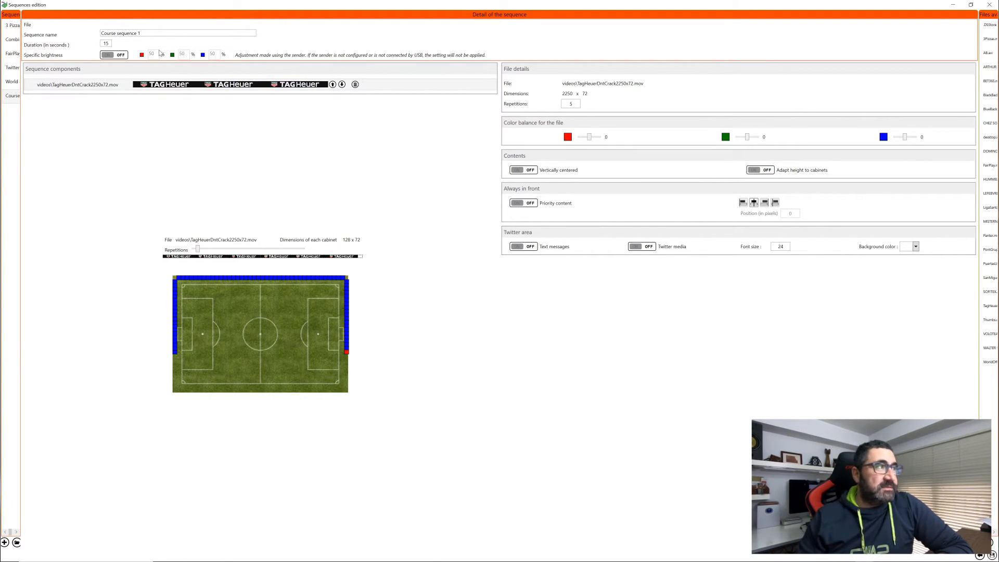
left_click(120, 55)
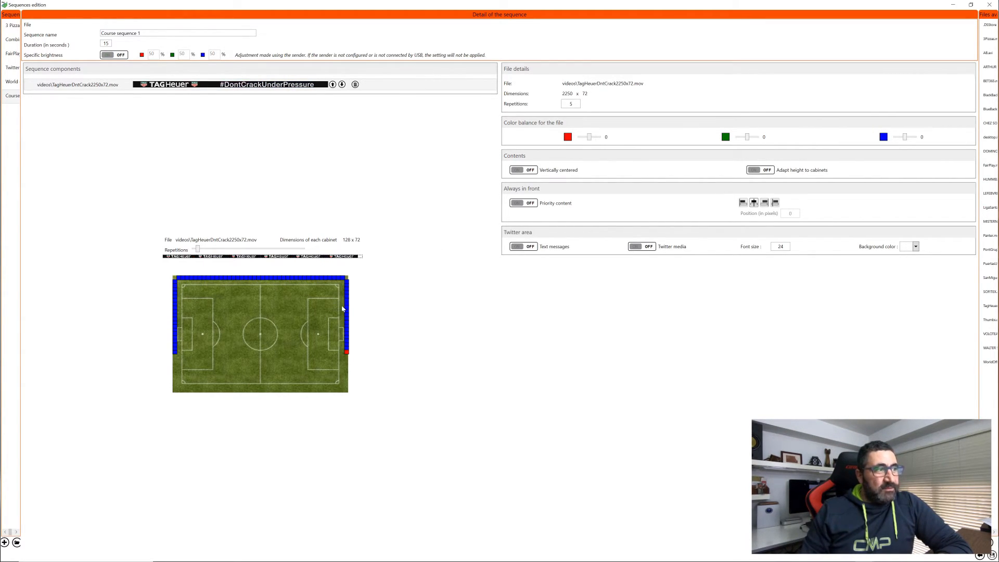
mouse_move(987, 223)
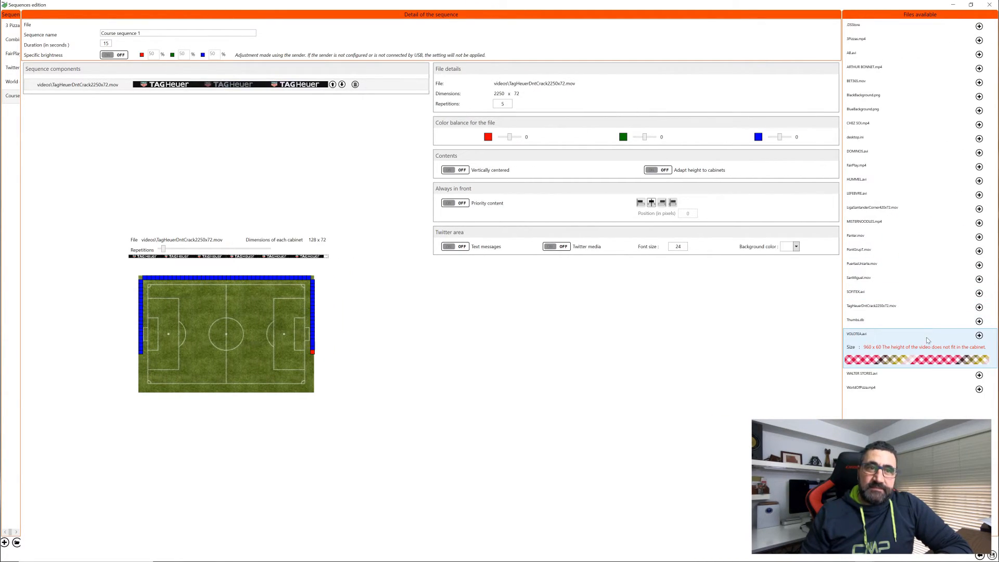
mouse_move(920, 312)
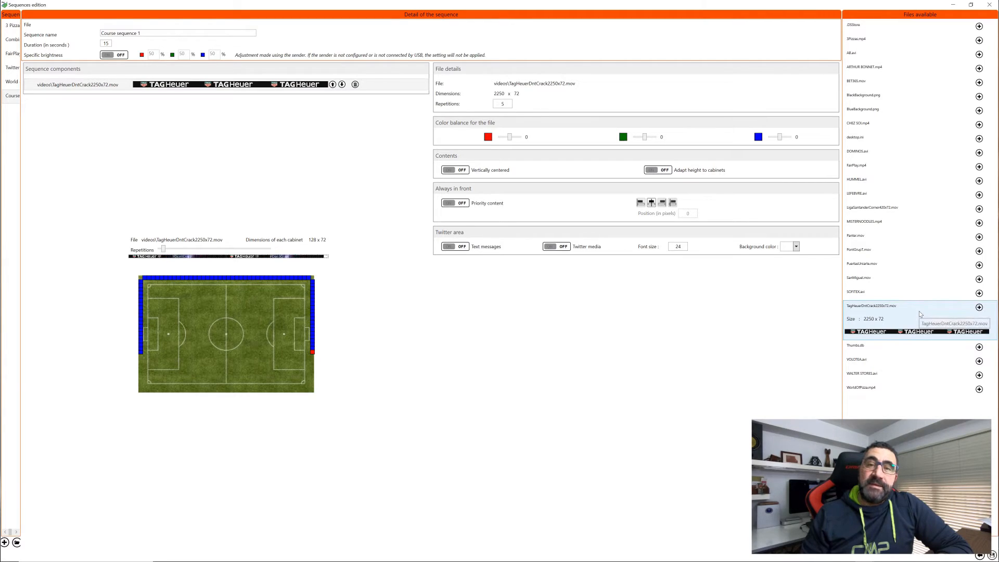
Step: Add LigaSantanderCorner420x72.mov to the sequence despite its inexact width, and select it among the sequence components
mouse_move(919, 265)
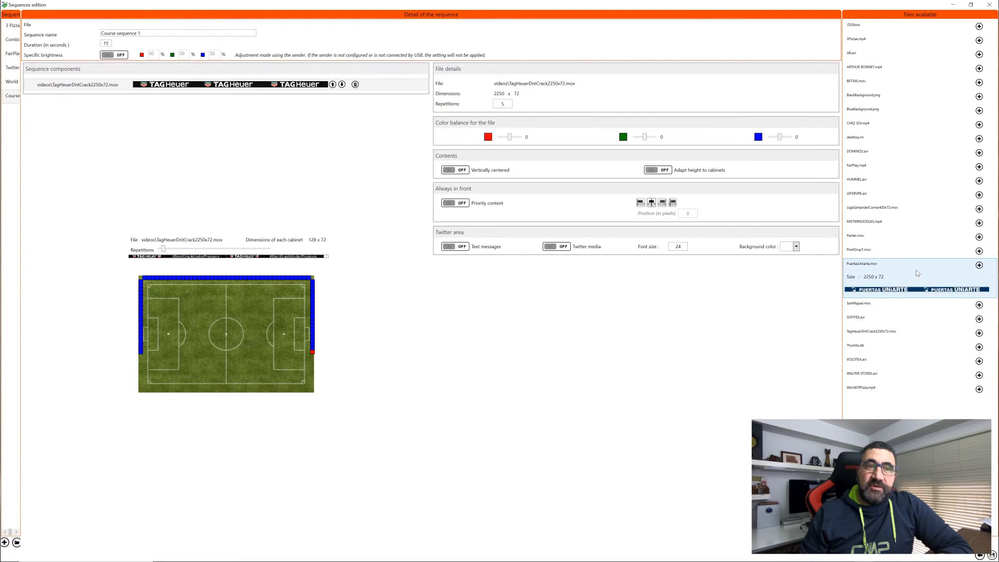
mouse_move(916, 220)
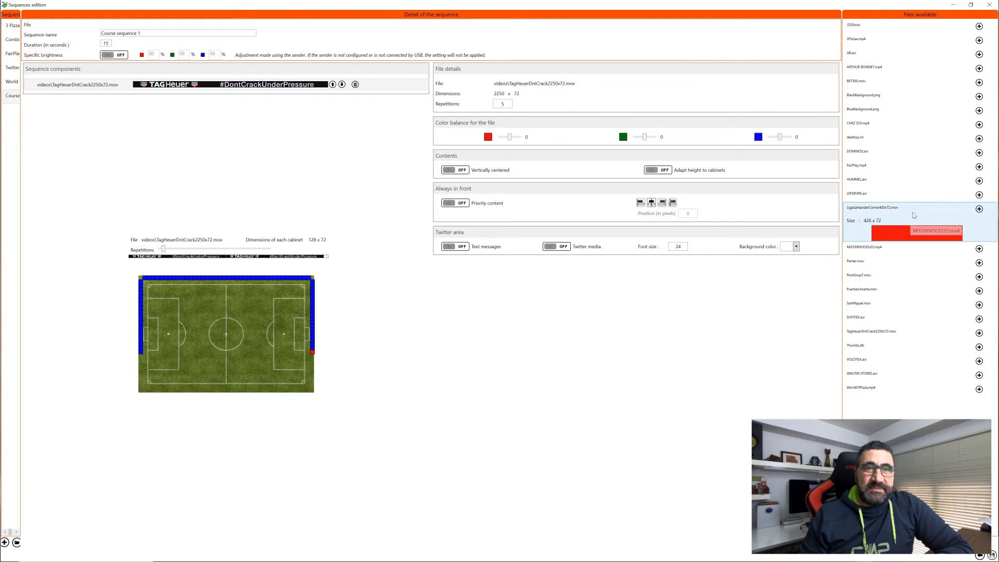
left_click(980, 210)
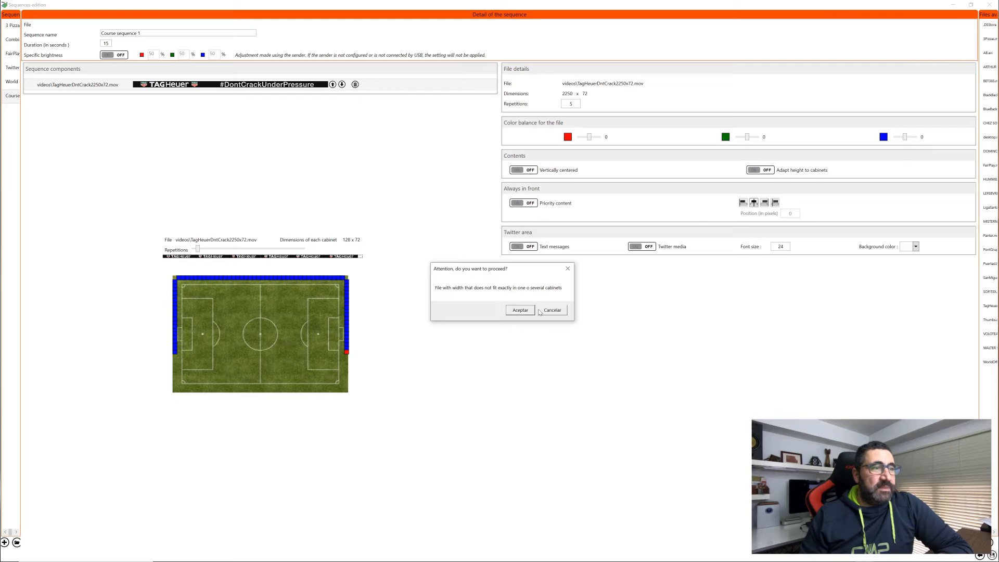
left_click(520, 310)
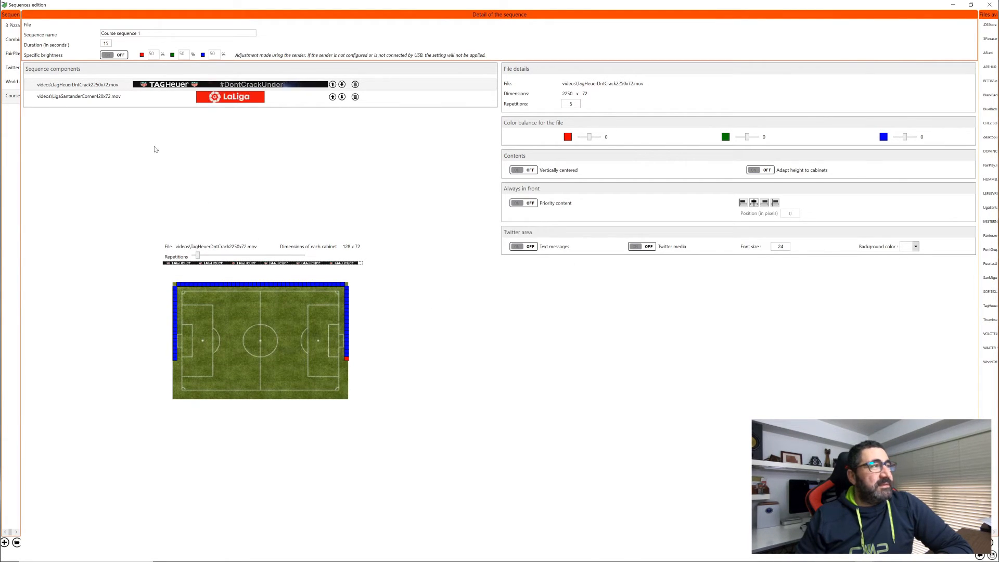
left_click(115, 100)
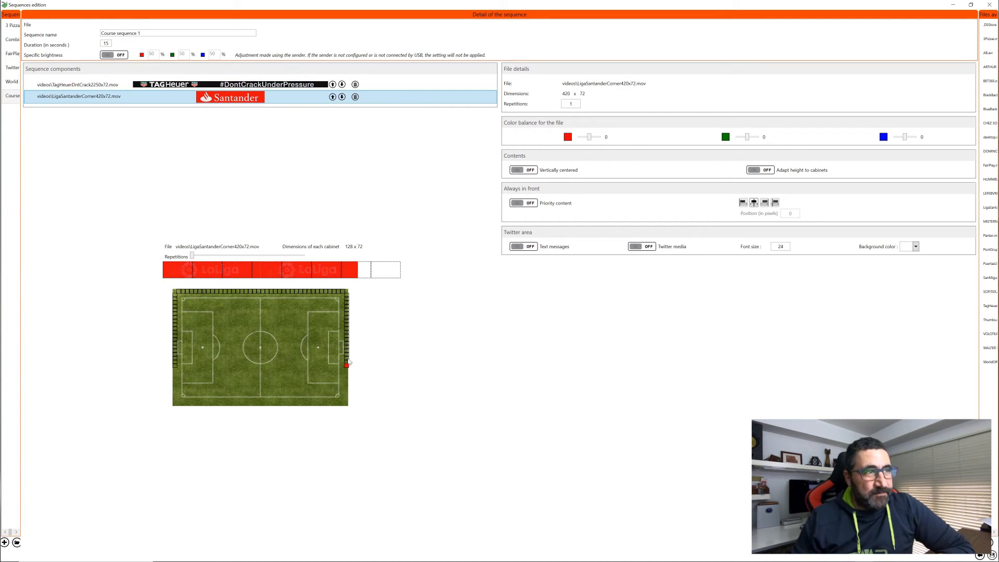
Step: Turn on priority content for LigaSantanderCorner420x72.mov, try the custom pixel position, and centre the video on the perimeter
left_click(521, 204)
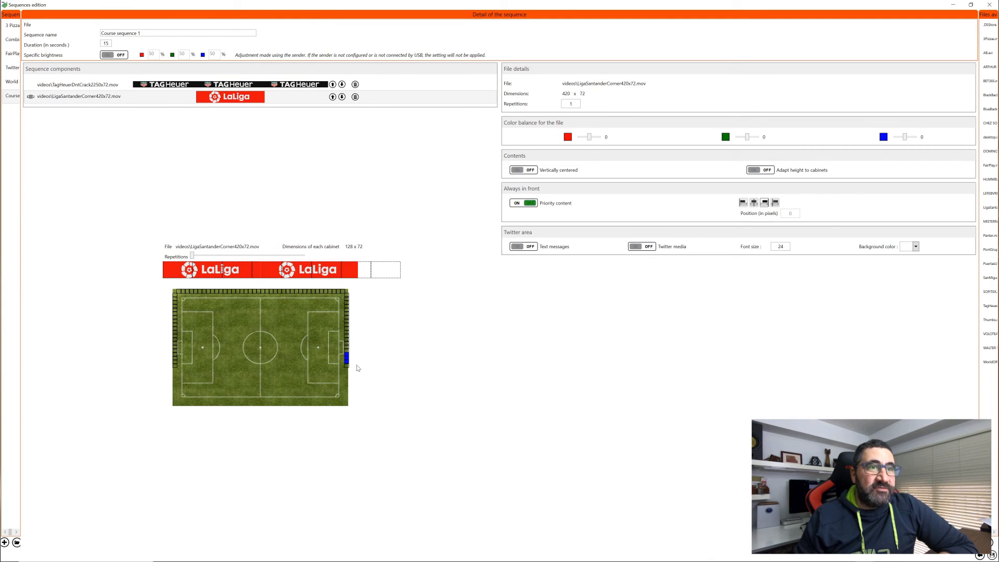
left_click(775, 202)
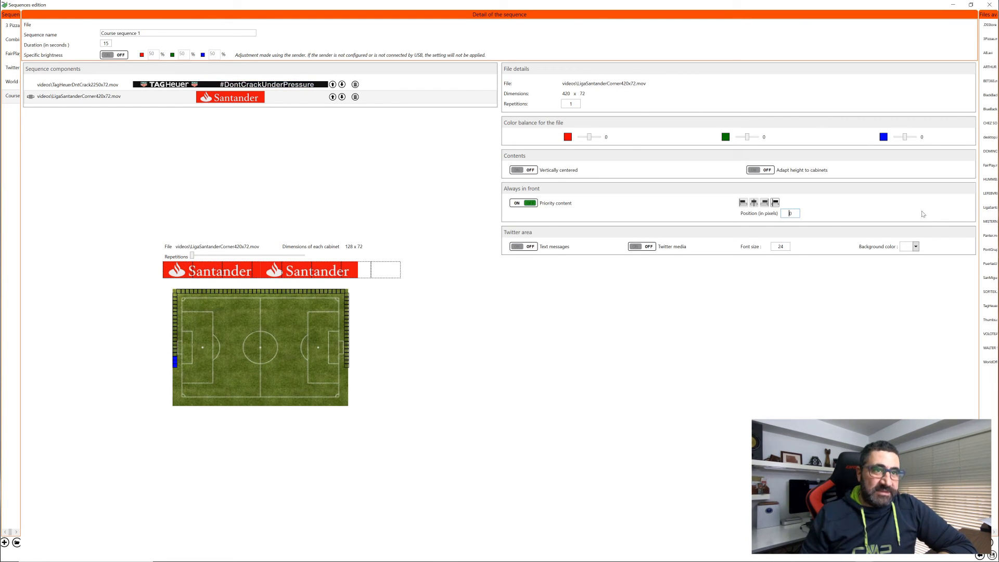
left_click(754, 203)
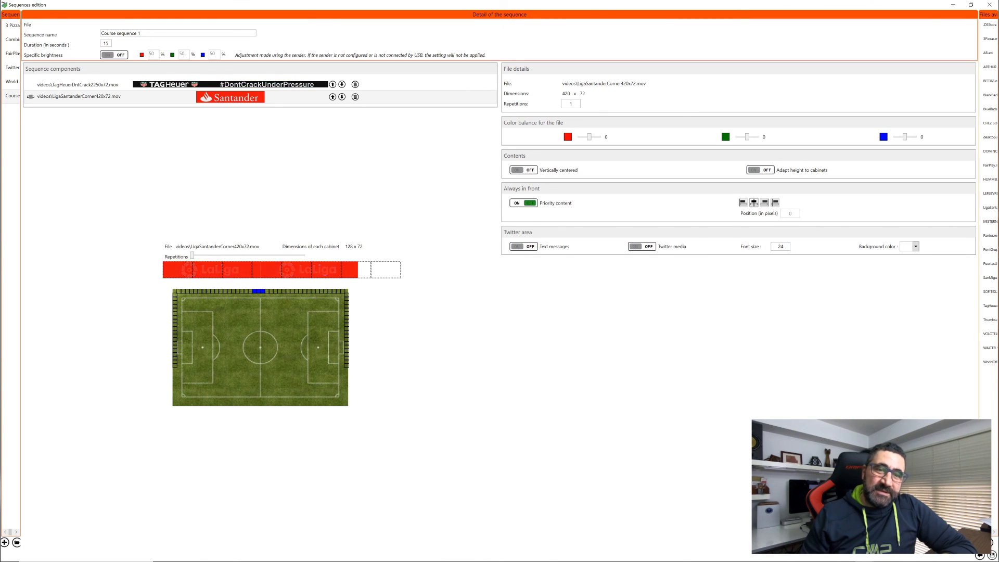
Step: Save the changes to the sequence and leave the sequence editor
mouse_move(986, 549)
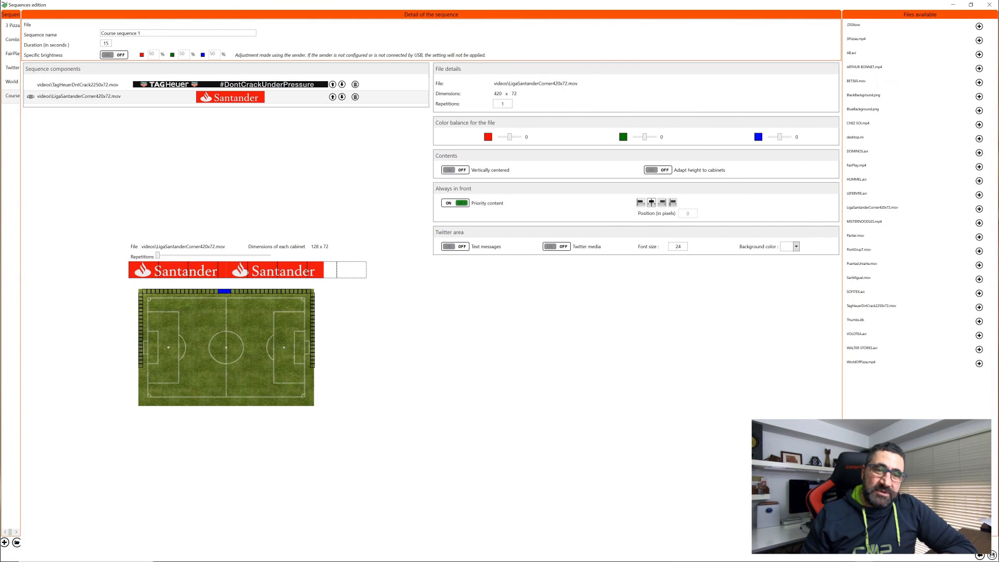
left_click(992, 555)
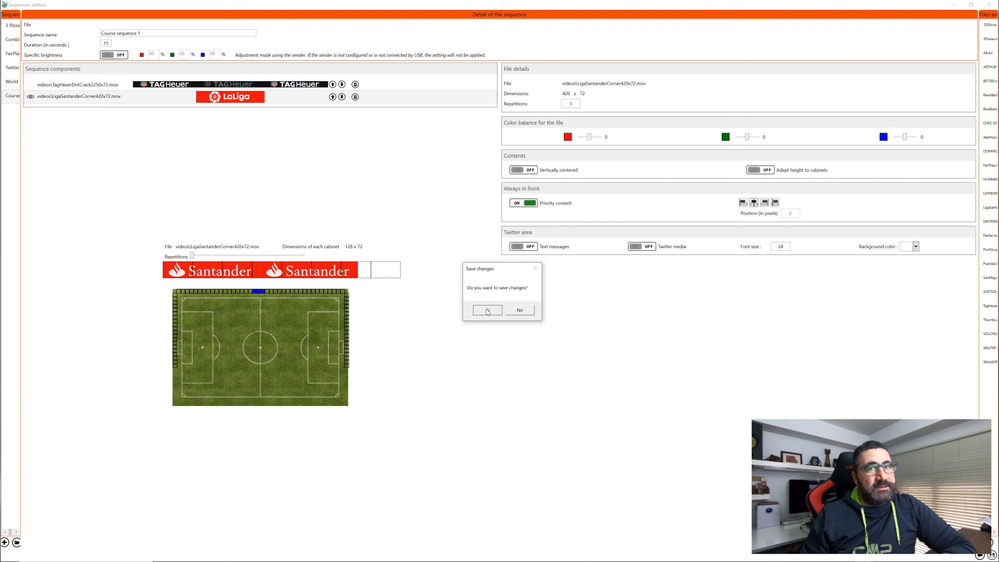
left_click(487, 310)
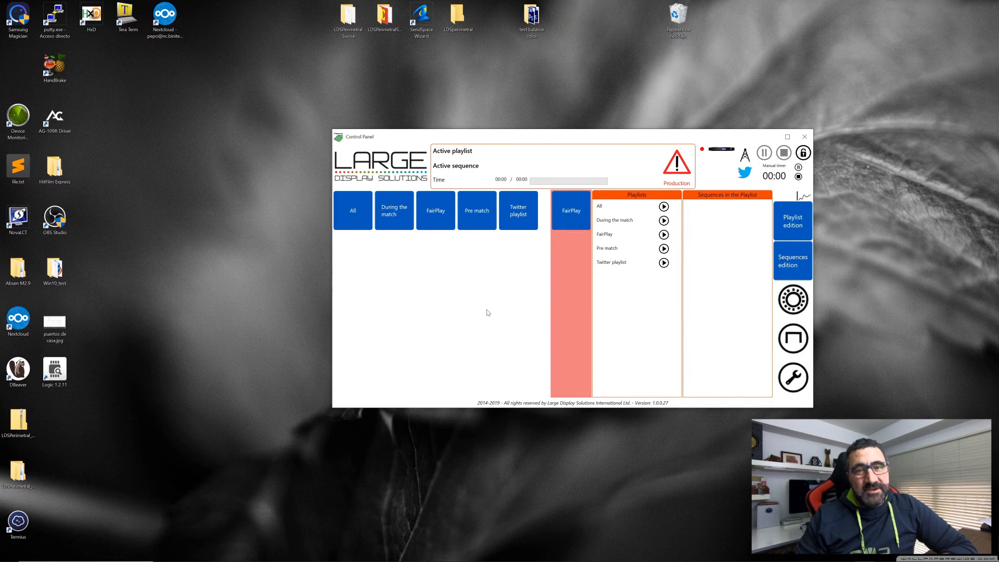